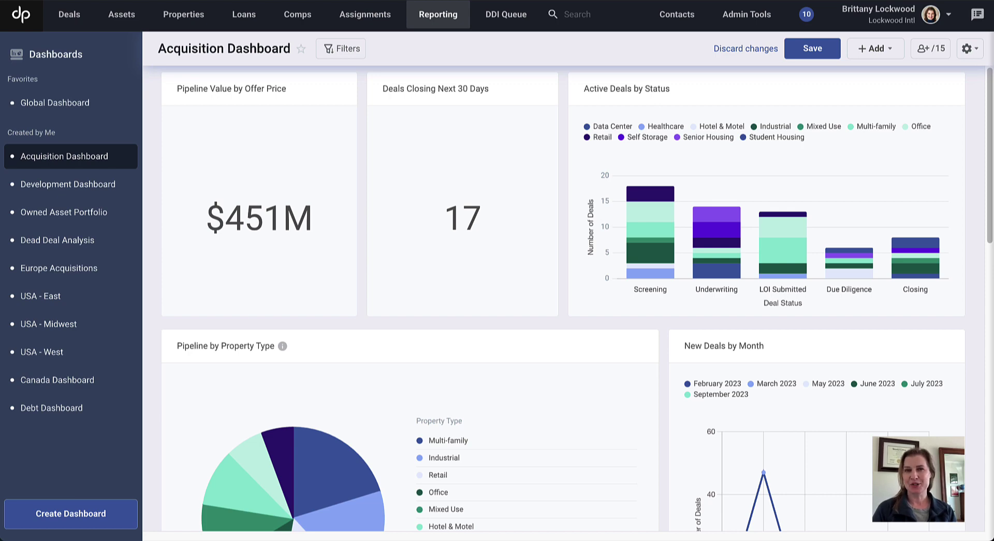
# - Examine the Acquisition Dashboard's available actions and its charts down to the Active Pipeline Report
pyautogui.moveTo(451, 22)
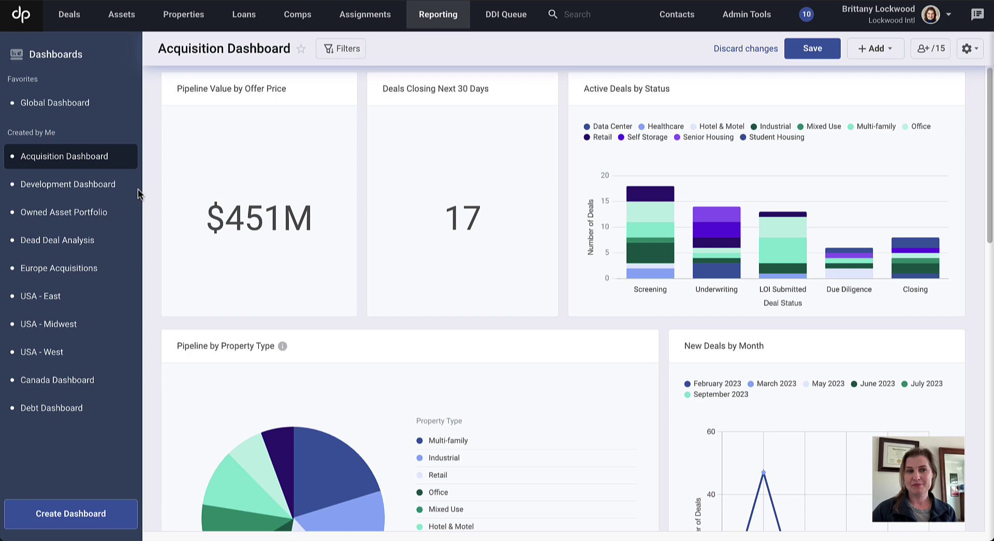
pyautogui.click(125, 157)
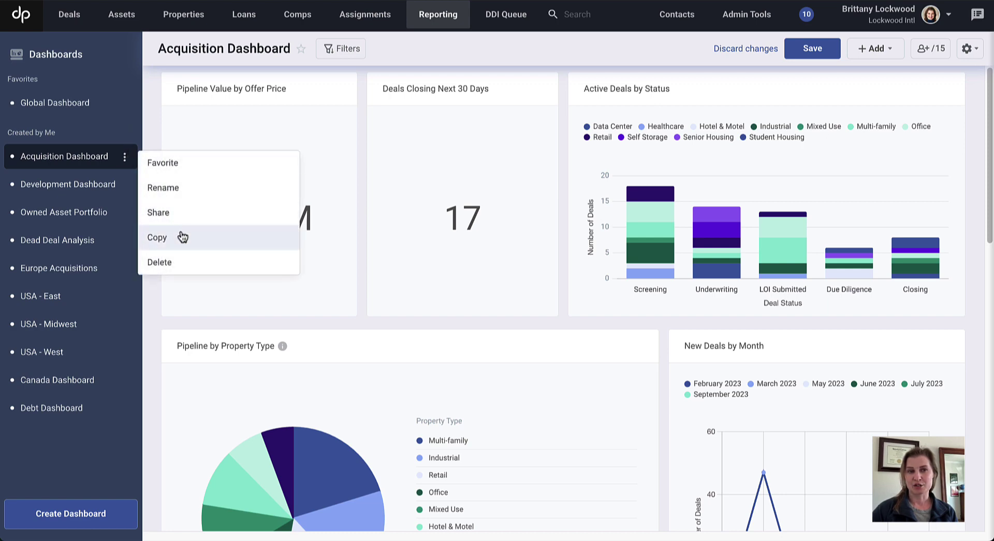
pyautogui.click(414, 51)
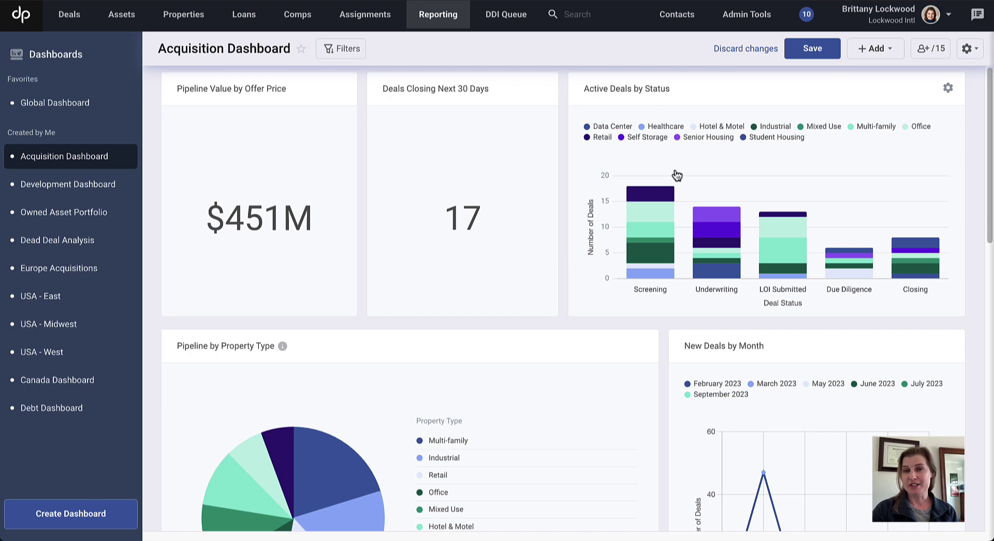
pyautogui.scroll(-3, 676, 176)
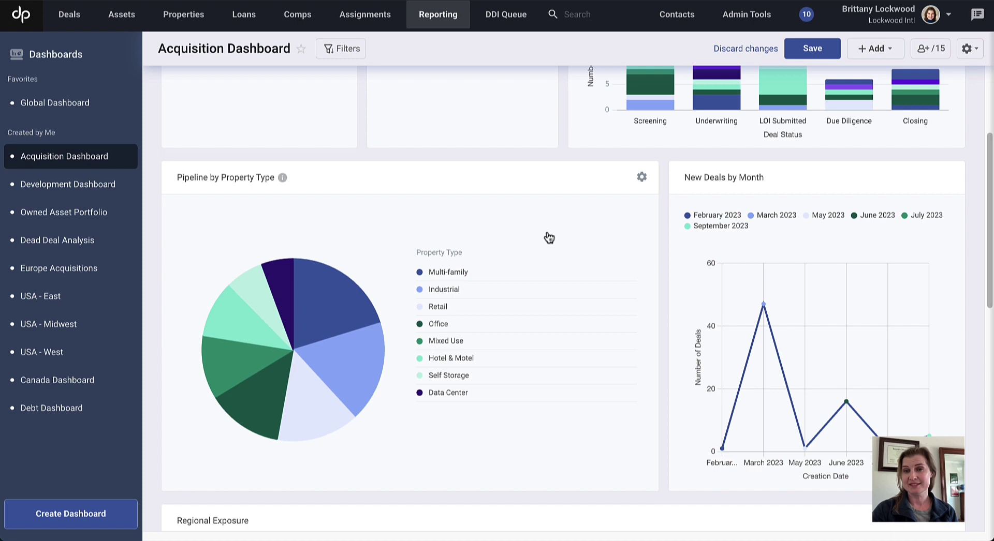
pyautogui.scroll(-1, 547, 237)
pyautogui.scroll(-1, 547, 238)
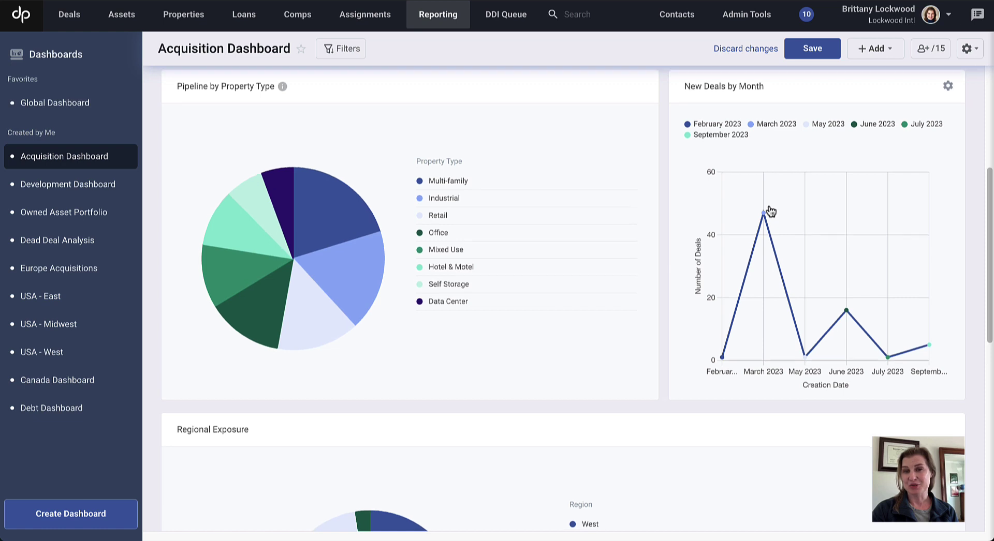
pyautogui.scroll(-5, 770, 211)
pyautogui.scroll(-1, 769, 209)
pyautogui.scroll(-3, 770, 211)
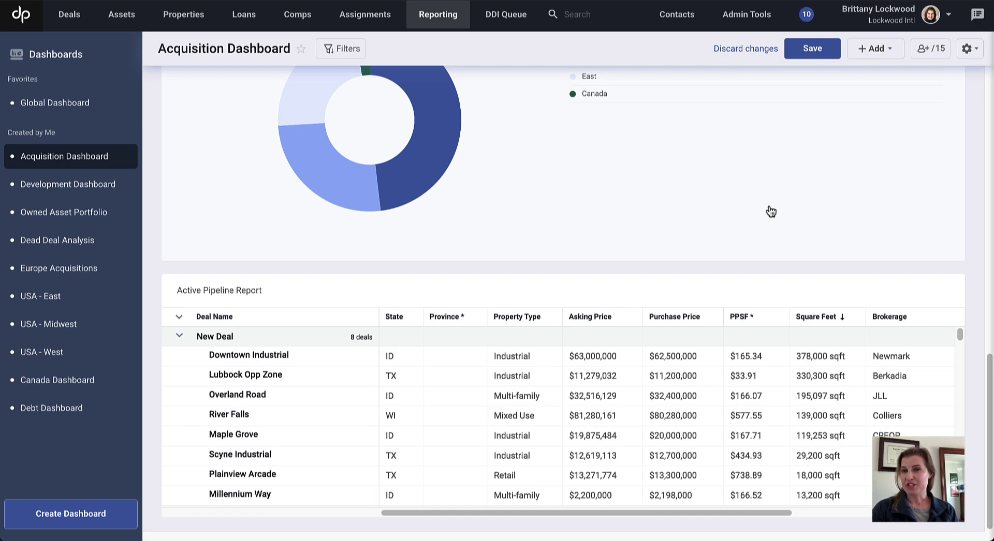
# - Add a Horizontal Bar chart to the Acquisition Dashboard with Deal as its data source
pyautogui.click(872, 56)
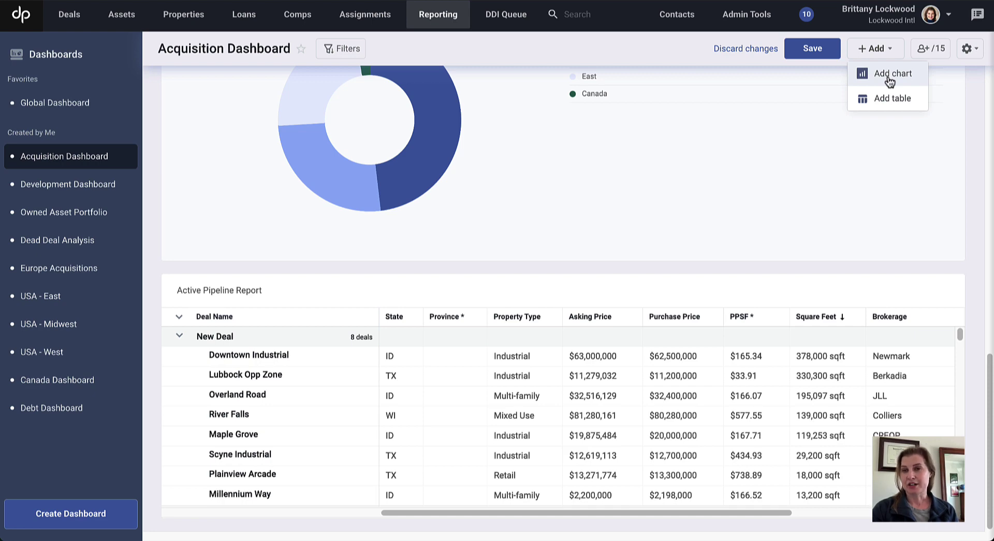
pyautogui.click(890, 75)
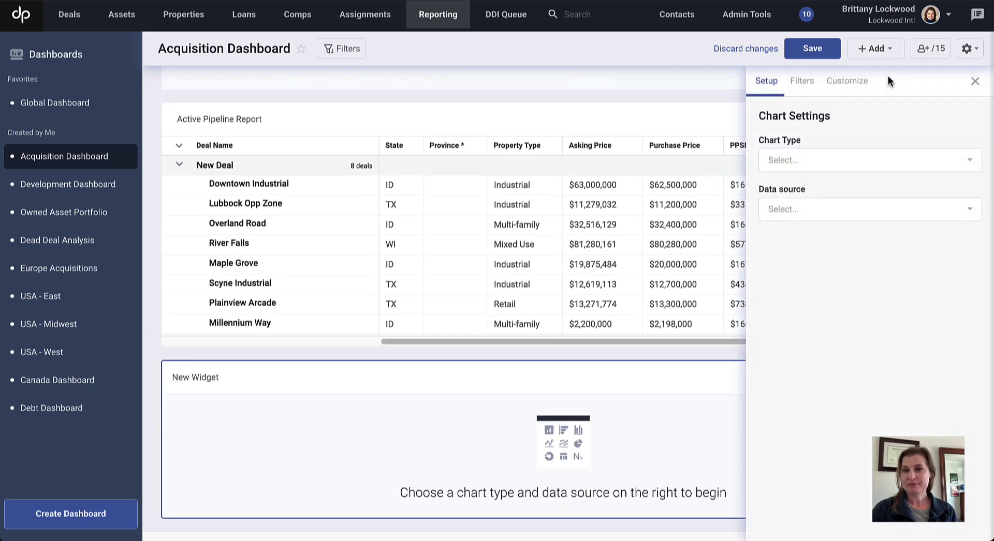
pyautogui.click(804, 161)
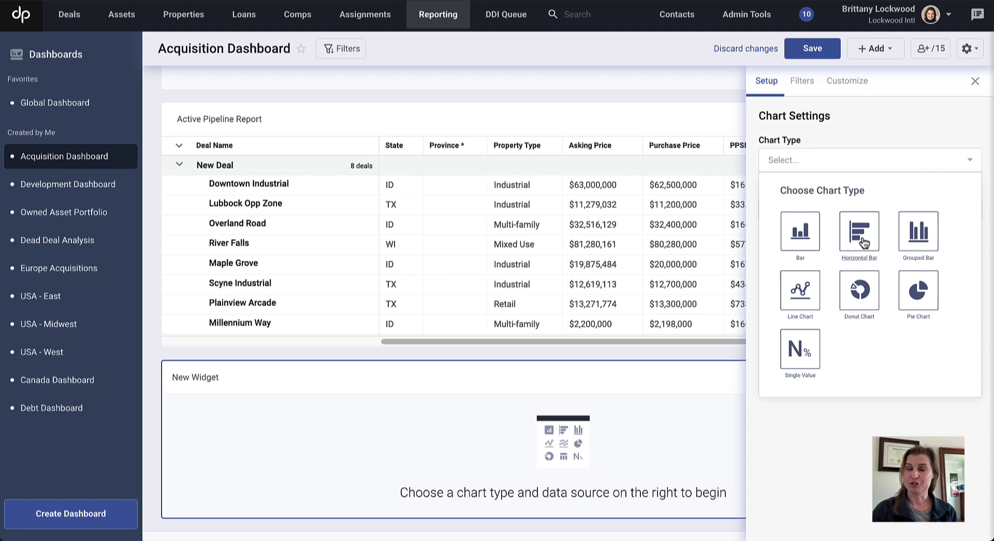
pyautogui.click(863, 241)
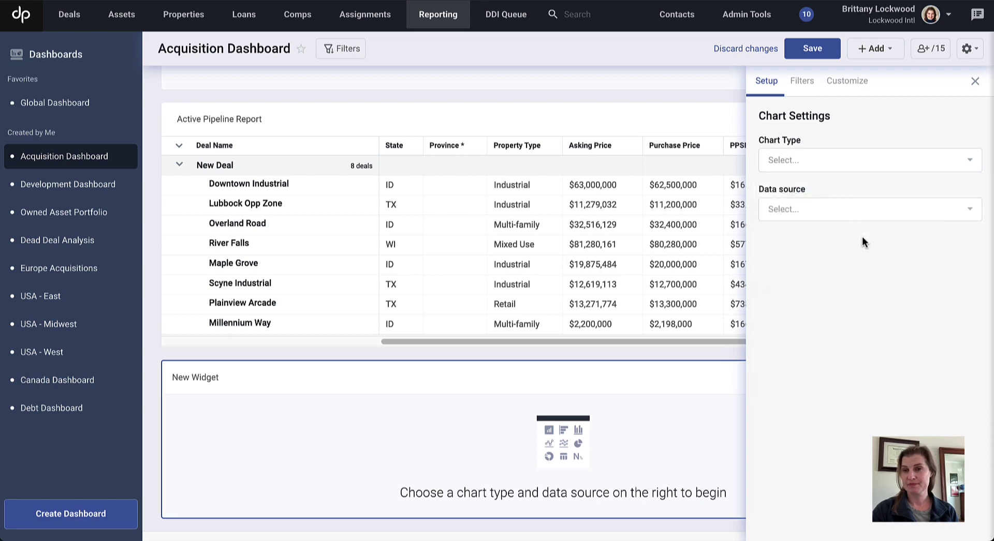
pyautogui.click(831, 220)
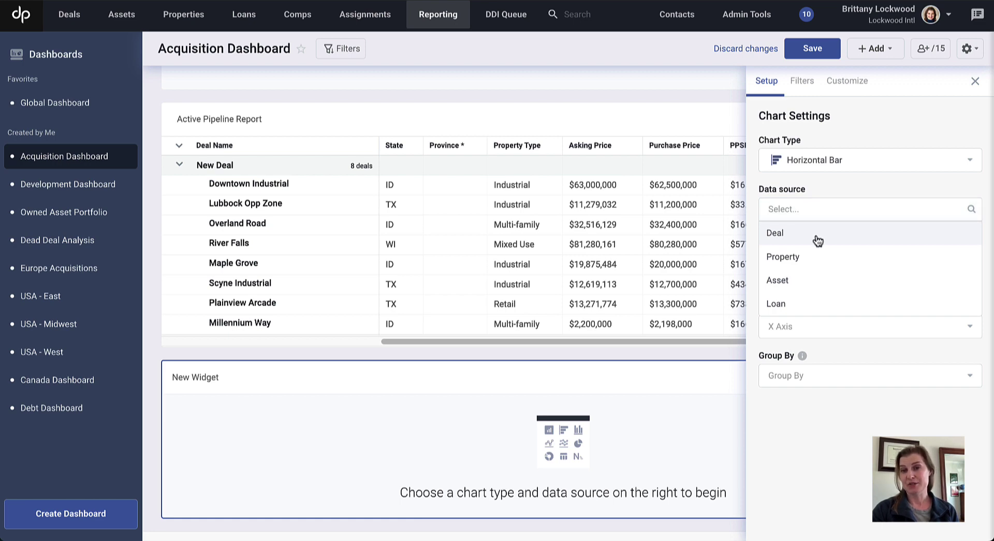
pyautogui.click(818, 240)
# - Set the new chart's Y axis to Brokerage and its X axis to the count of Brokerage
pyautogui.click(787, 281)
pyautogui.write('brok')
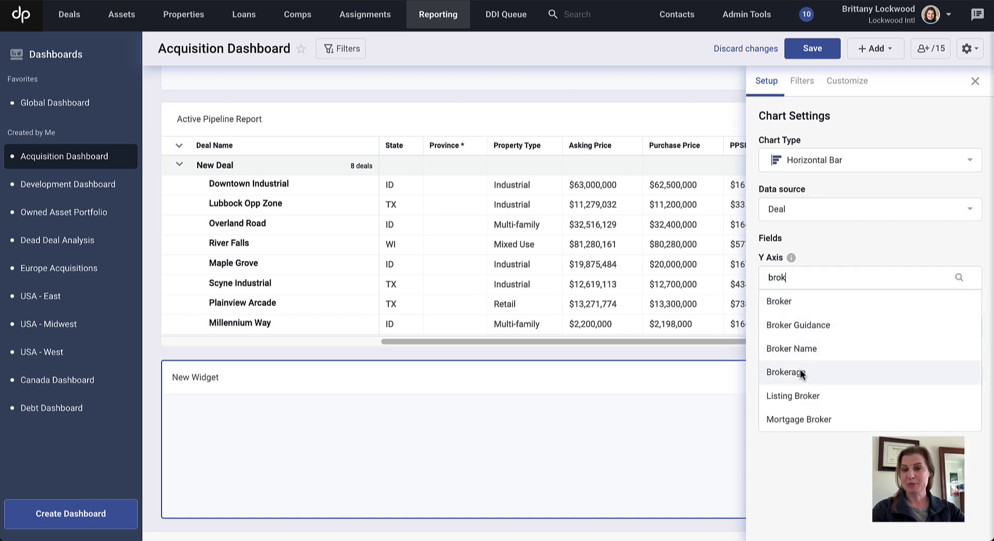
pyautogui.click(799, 370)
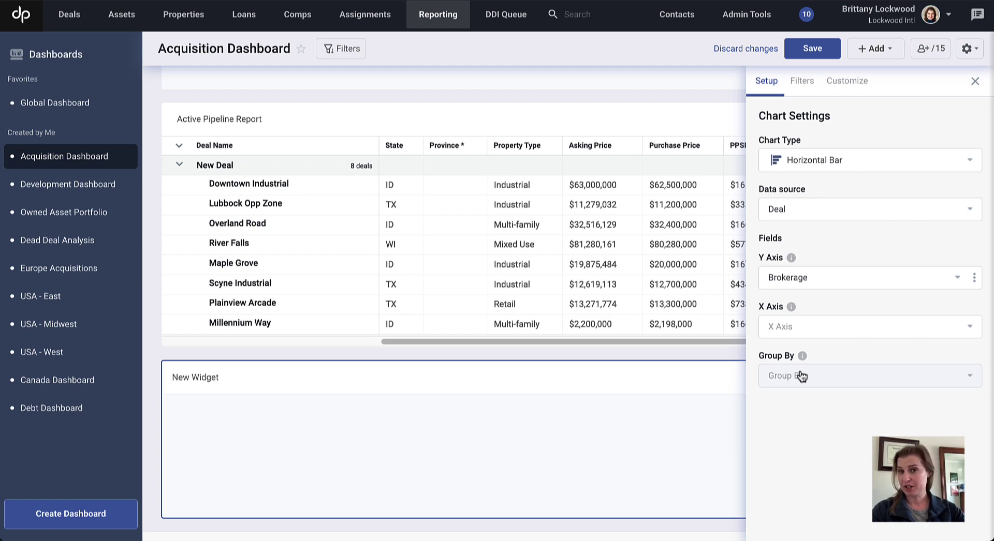
pyautogui.click(793, 330)
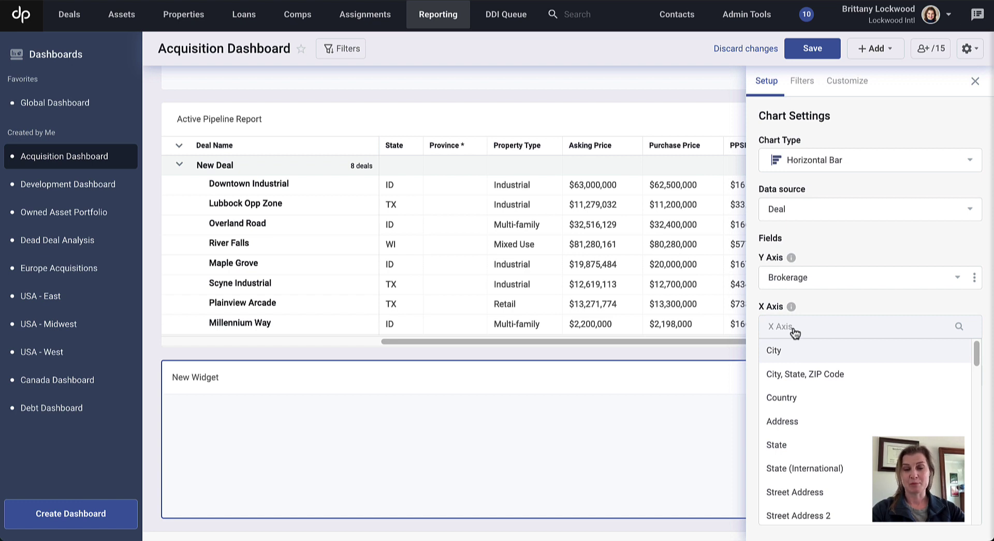
pyautogui.write('broker')
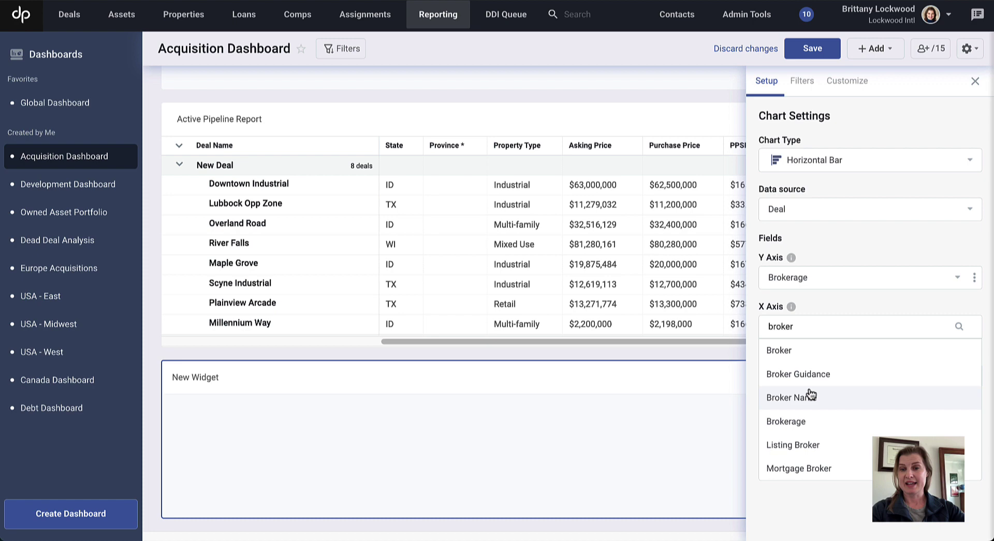
pyautogui.click(812, 419)
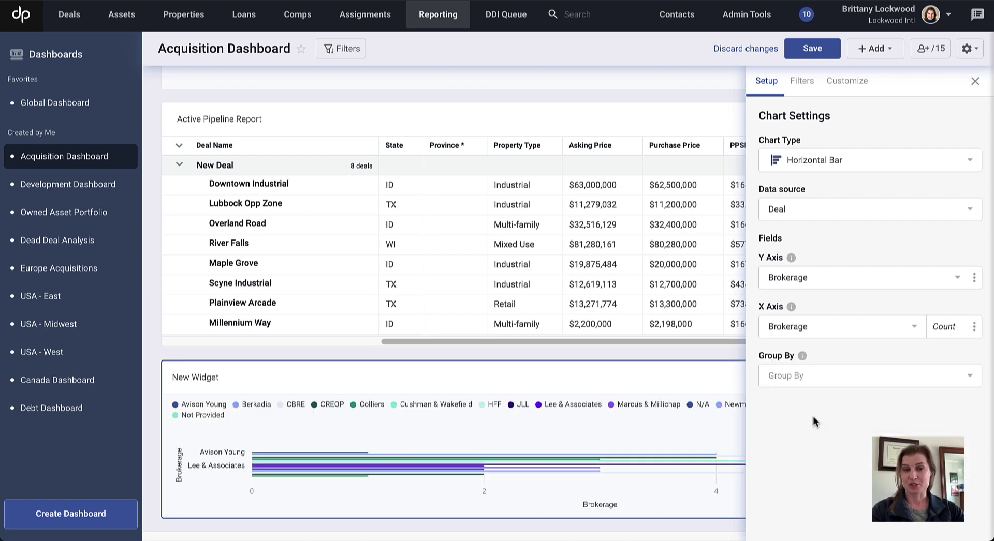
# - Filter the chart's brokerages to Berkadia, CBRE, CREOP, Colliers, Cushman & Wakefield, HFF, JLL, Lee & Associates, Marcus & Millichap, Newmark, Savills and TCN
pyautogui.click(800, 81)
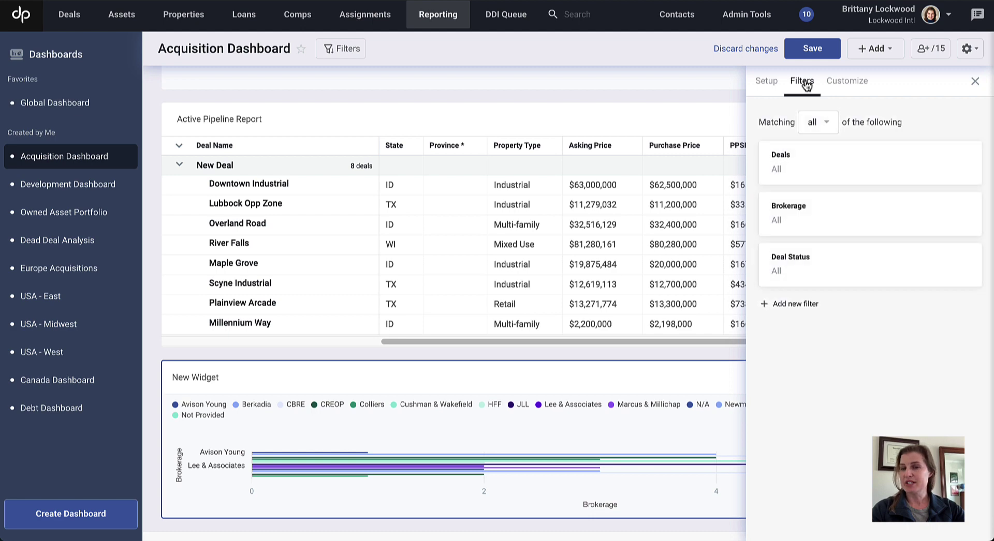
pyautogui.click(792, 217)
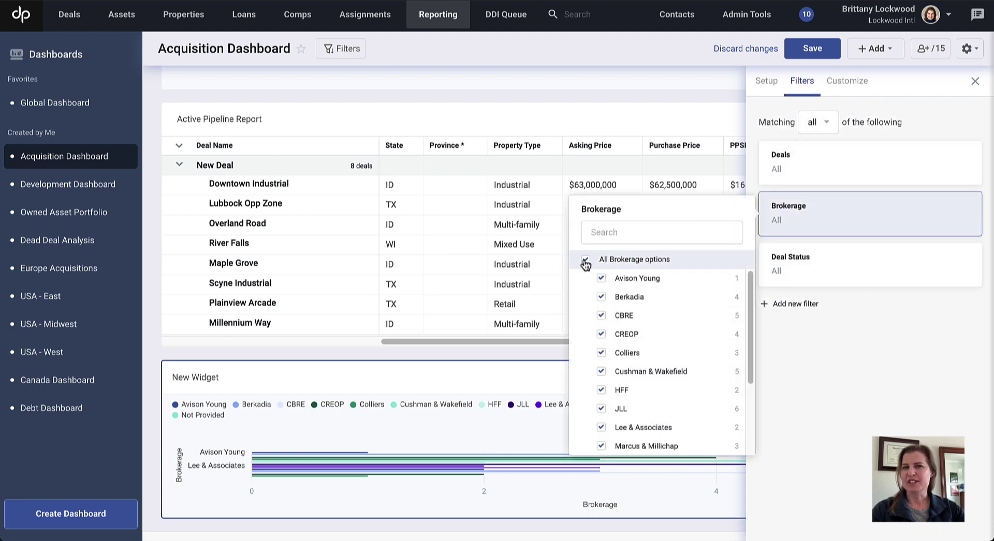
pyautogui.click(601, 298)
pyautogui.click(601, 316)
pyautogui.click(601, 335)
pyautogui.click(601, 354)
pyautogui.click(601, 372)
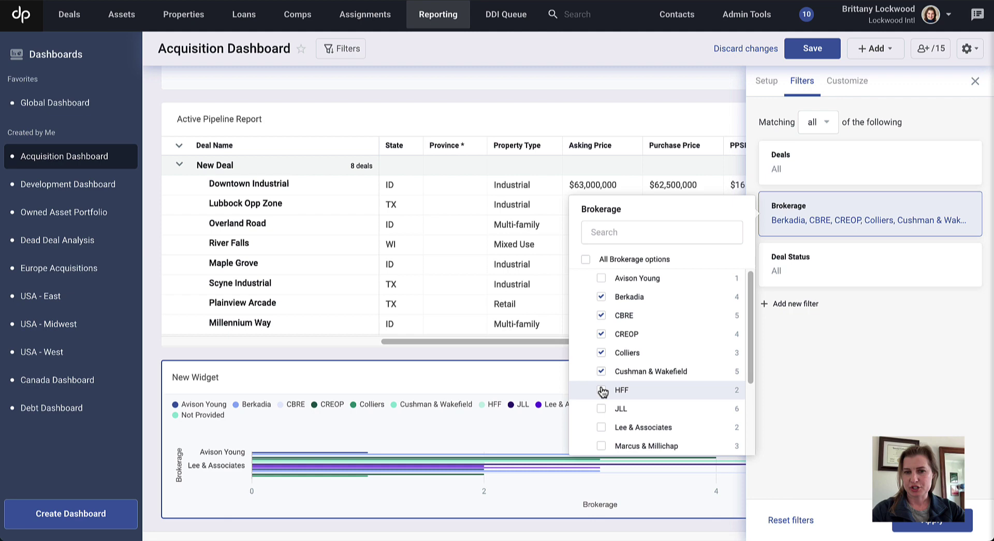
pyautogui.click(601, 390)
pyautogui.click(602, 409)
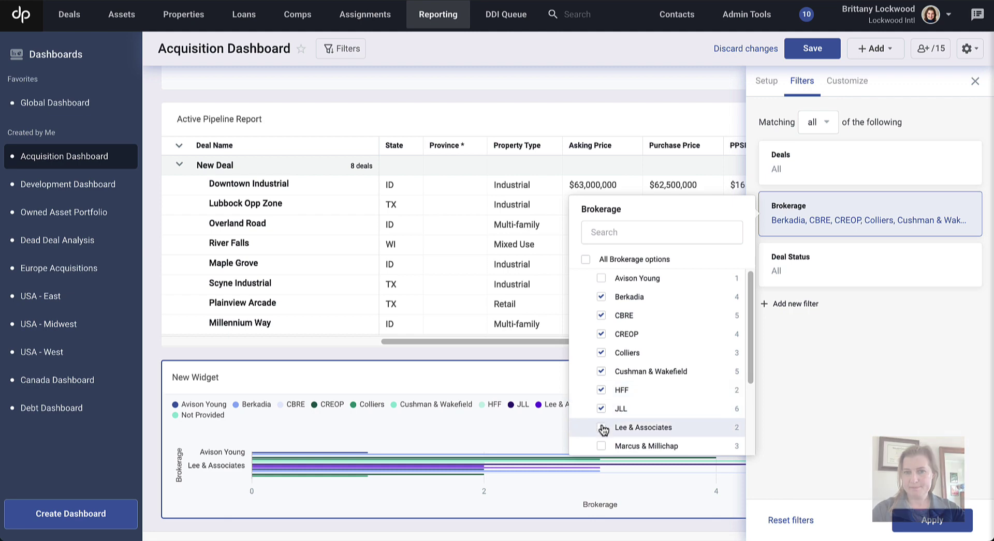
pyautogui.click(601, 428)
pyautogui.click(601, 446)
pyautogui.scroll(-5, 639, 371)
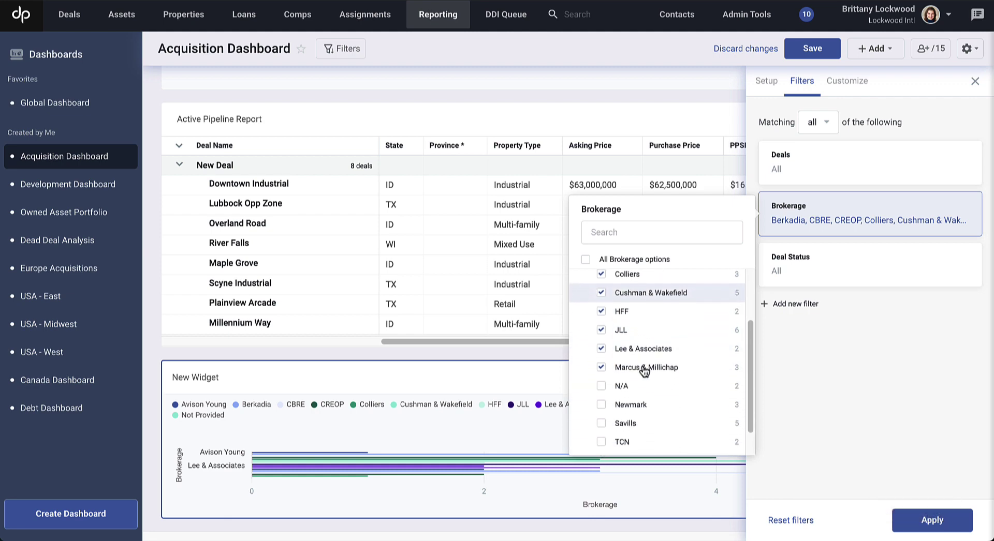
pyautogui.click(601, 372)
pyautogui.click(926, 522)
# - Sort the new bar chart on totals in descending order
pyautogui.click(849, 84)
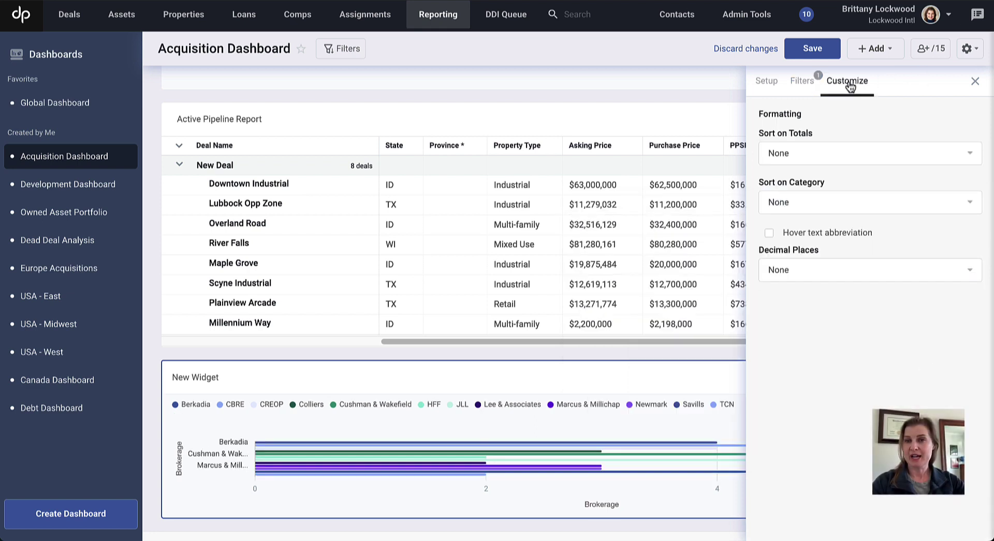
pyautogui.click(801, 156)
pyautogui.click(802, 224)
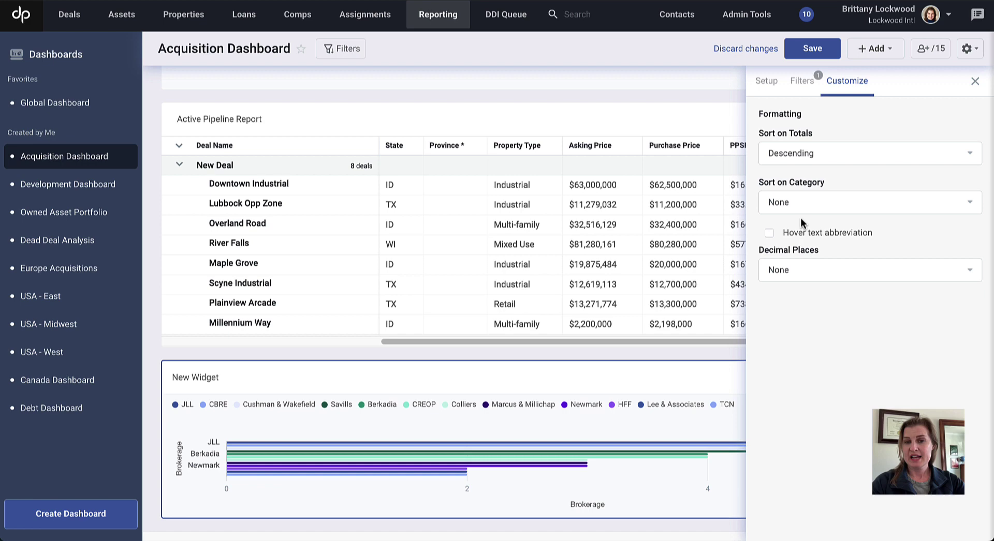
# - Title the new chart Deals by Brokerage and save the dashboard changes
pyautogui.click(976, 81)
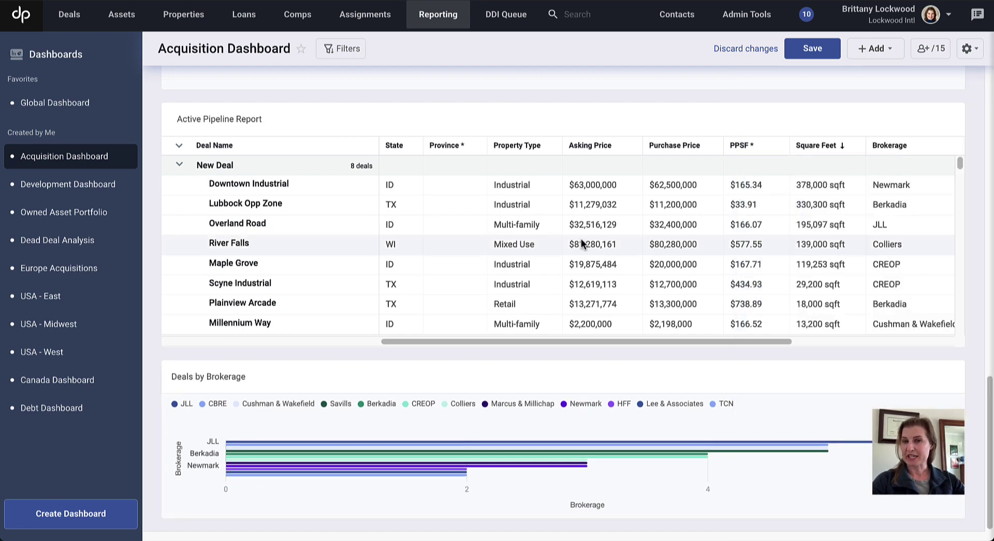
pyautogui.click(811, 50)
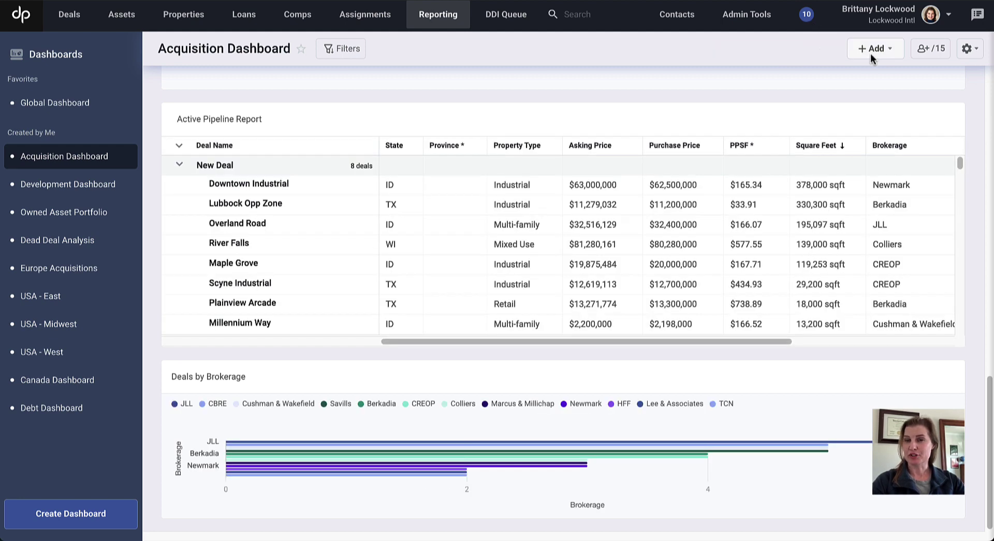
# - Edit the dashboard layout to place Deals by Brokerage to the right of Regional Exposure, and save the layout
pyautogui.click(967, 48)
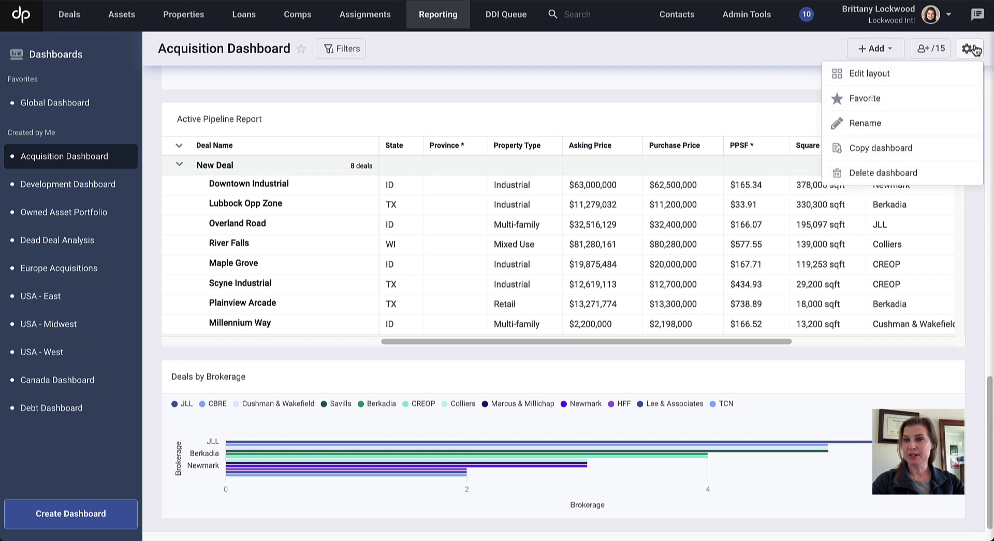
pyautogui.click(923, 77)
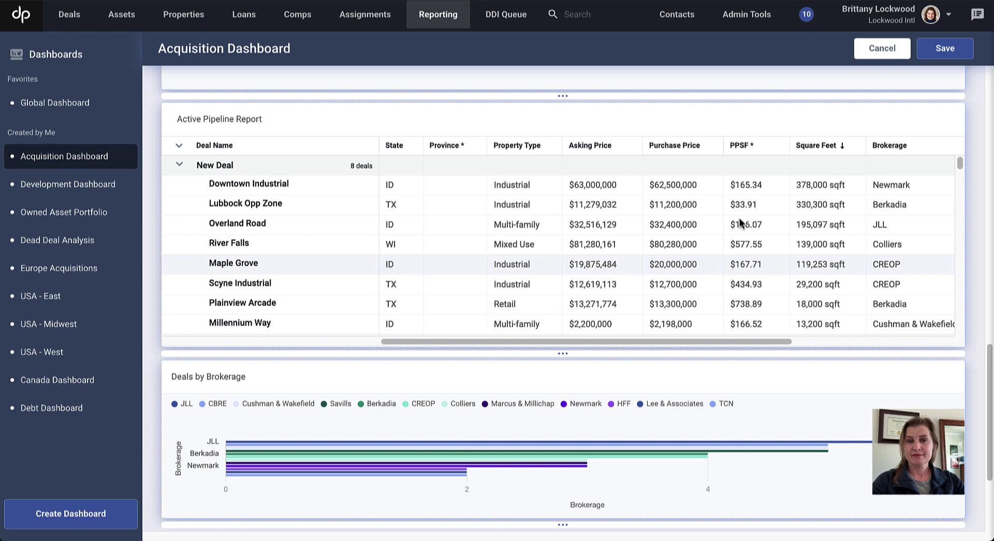
pyautogui.moveTo(529, 379); pyautogui.dragTo(668, 155)
pyautogui.scroll(3, 791, 338)
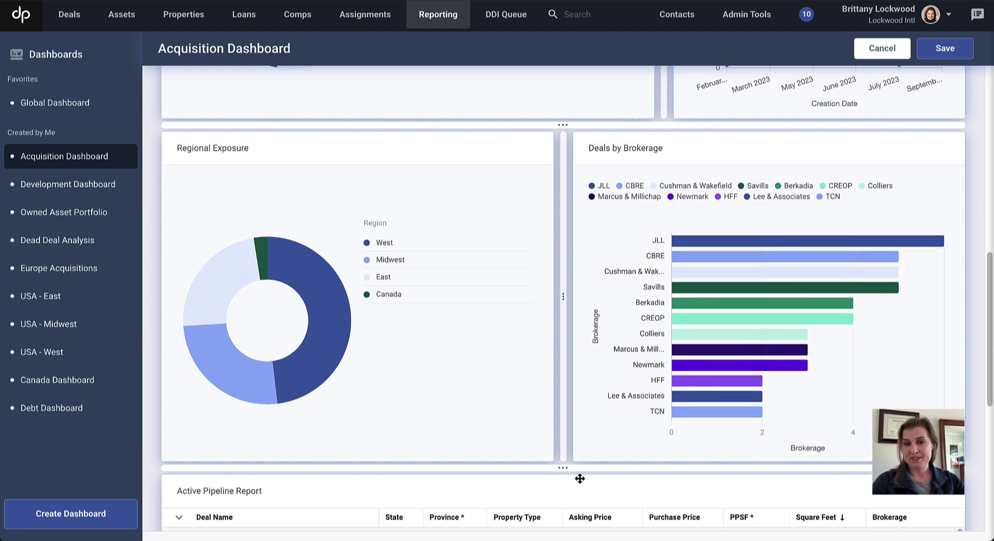
pyautogui.moveTo(562, 469); pyautogui.dragTo(558, 493)
pyautogui.click(951, 48)
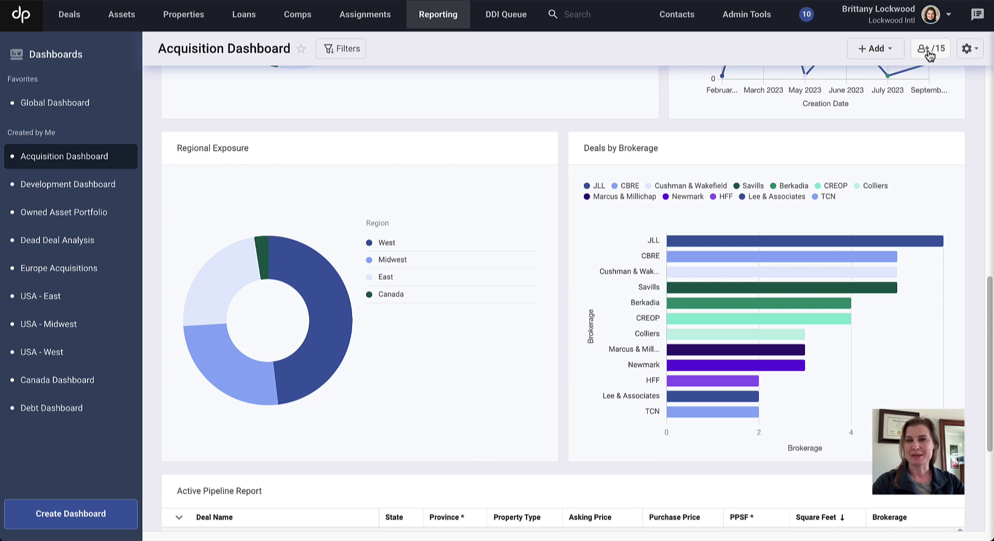
# - Open the sharing settings of the Acquisition Dashboard
pyautogui.click(929, 51)
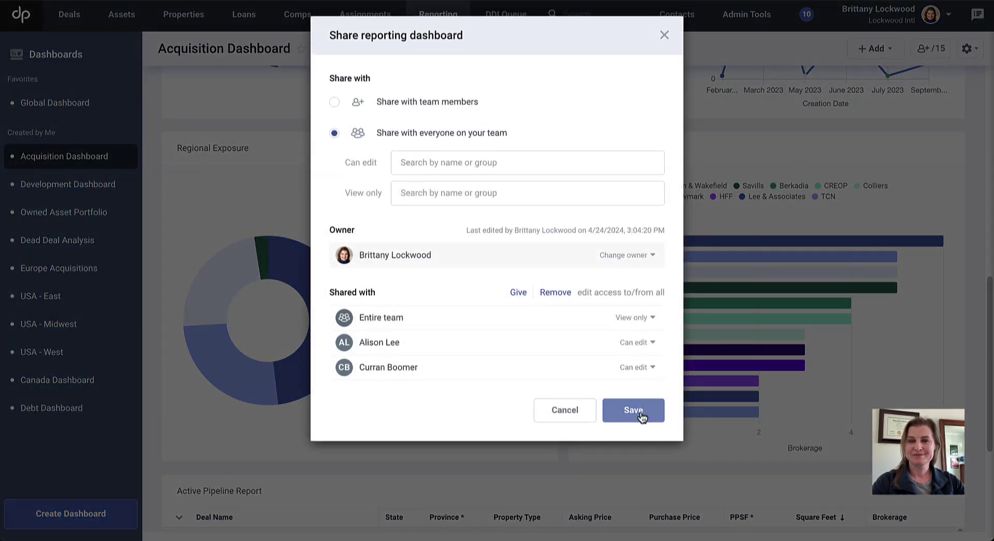